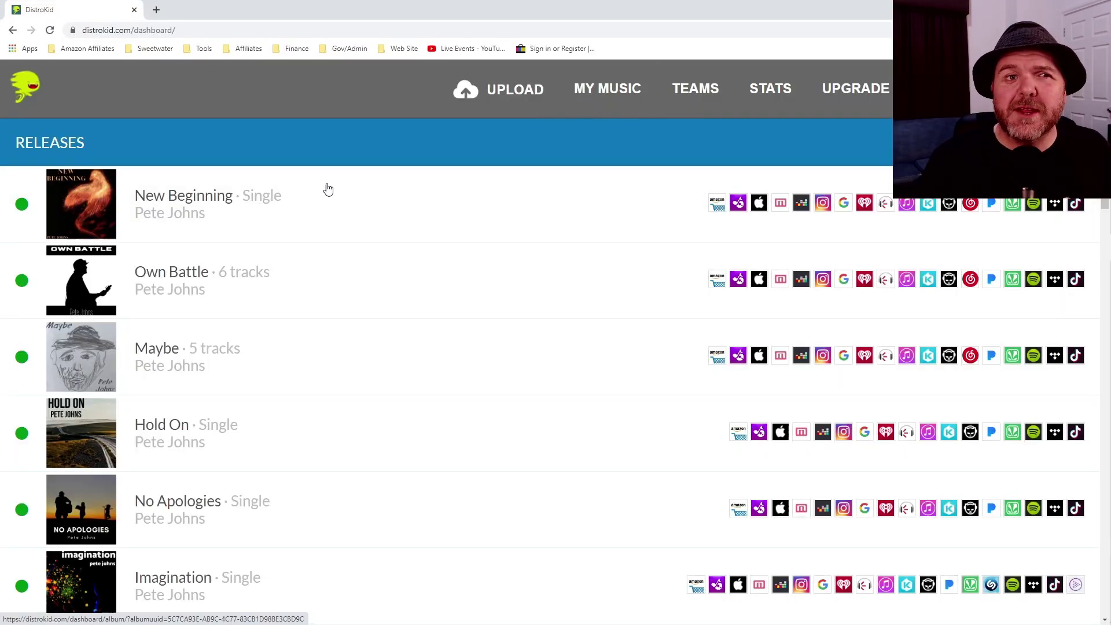
Go from the dashboard to the Teams revenue-sharing page.
scroll(327, 193, "down", 1)
scroll(342, 197, "down", 2)
scroll(359, 201, "down", 3)
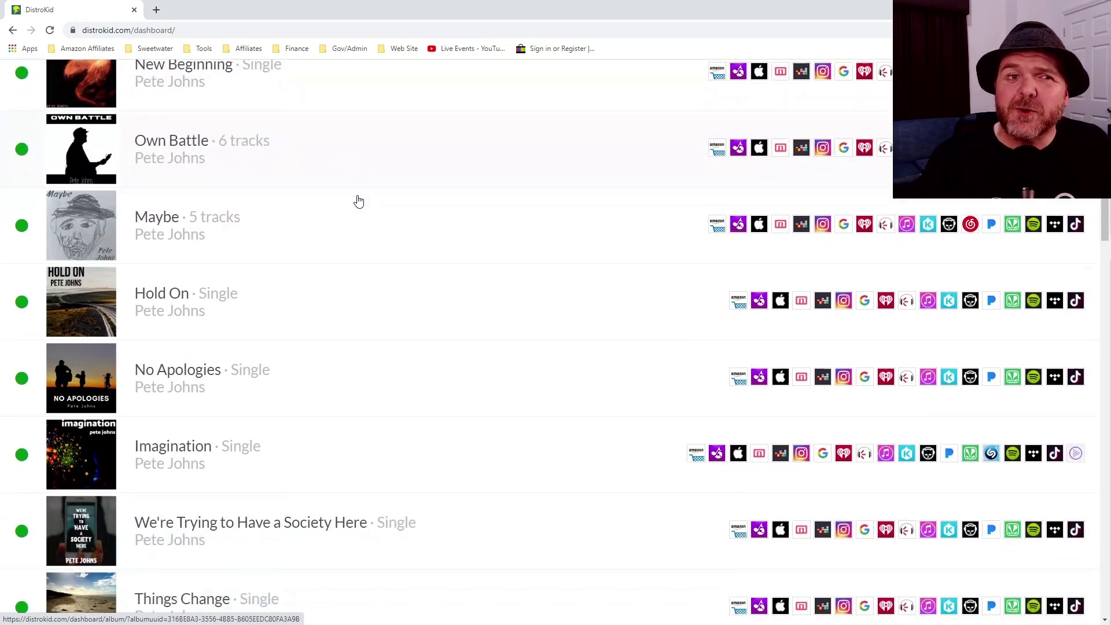
scroll(359, 201, "down", 5)
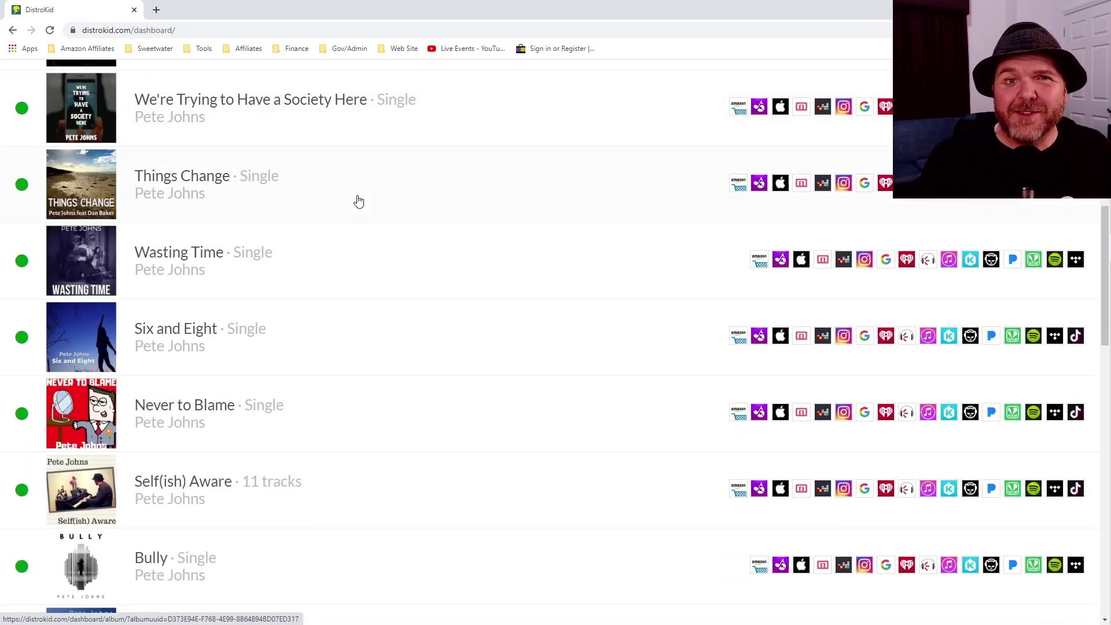
scroll(359, 201, "up", 4)
scroll(359, 200, "up", 5)
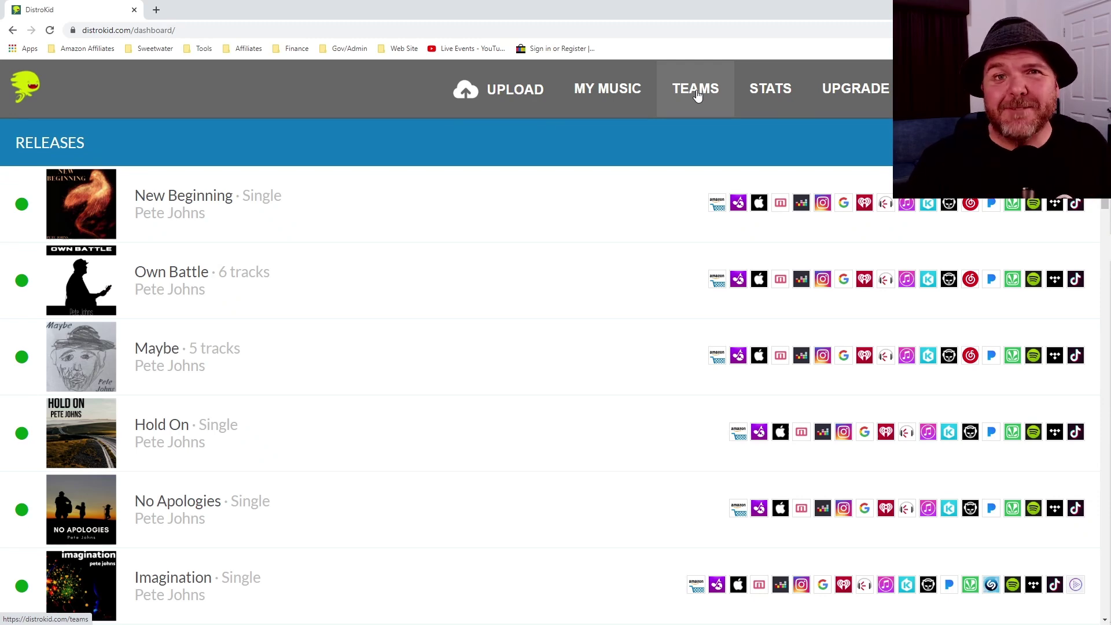
left_click(704, 106)
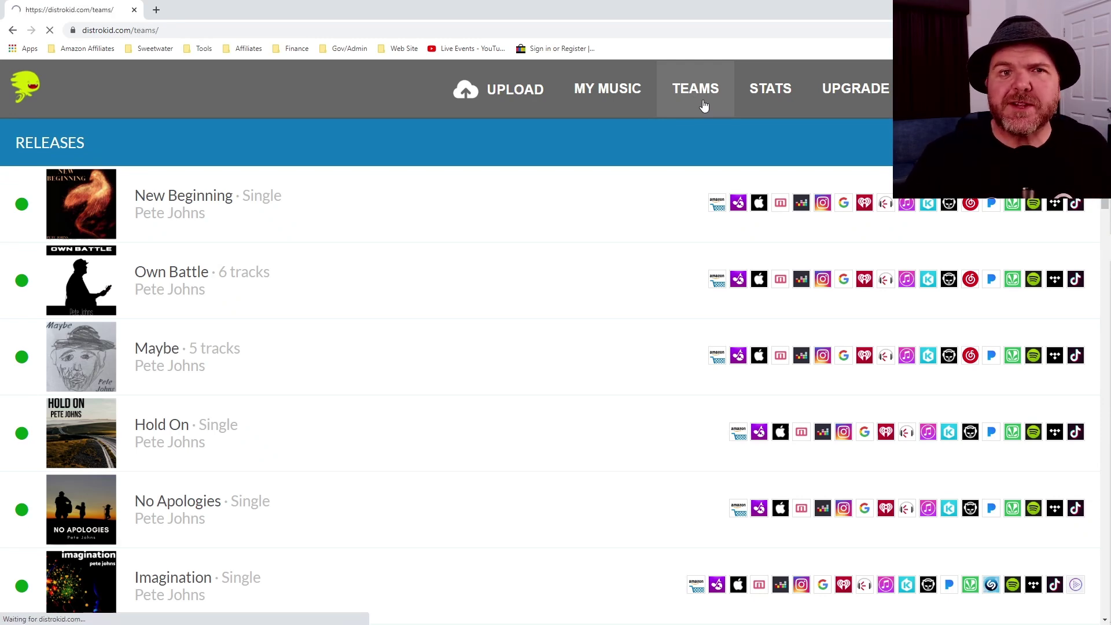
Select New Beginning as the release and continue to its team editor.
scroll(542, 266, "down", 2)
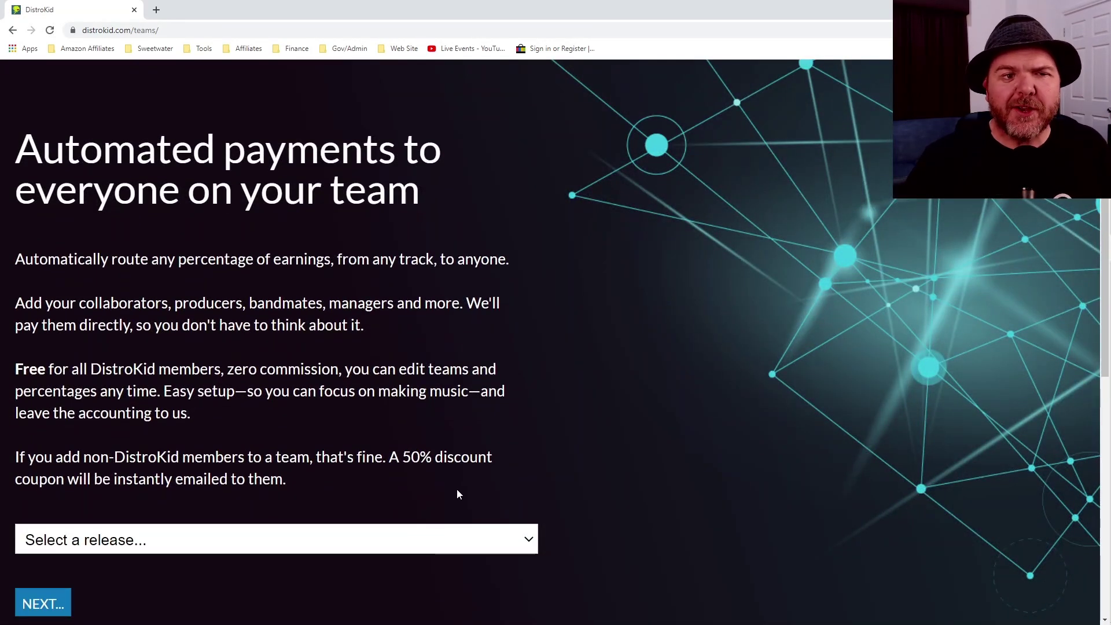
left_click(402, 541)
scroll(302, 449, "down", 1)
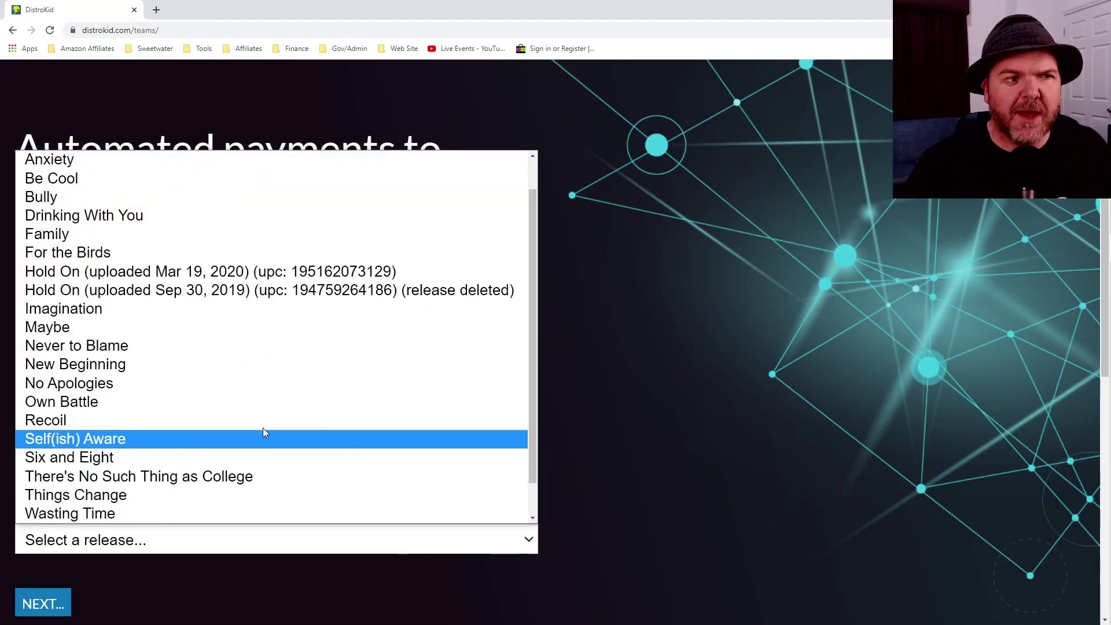
key("Escape")
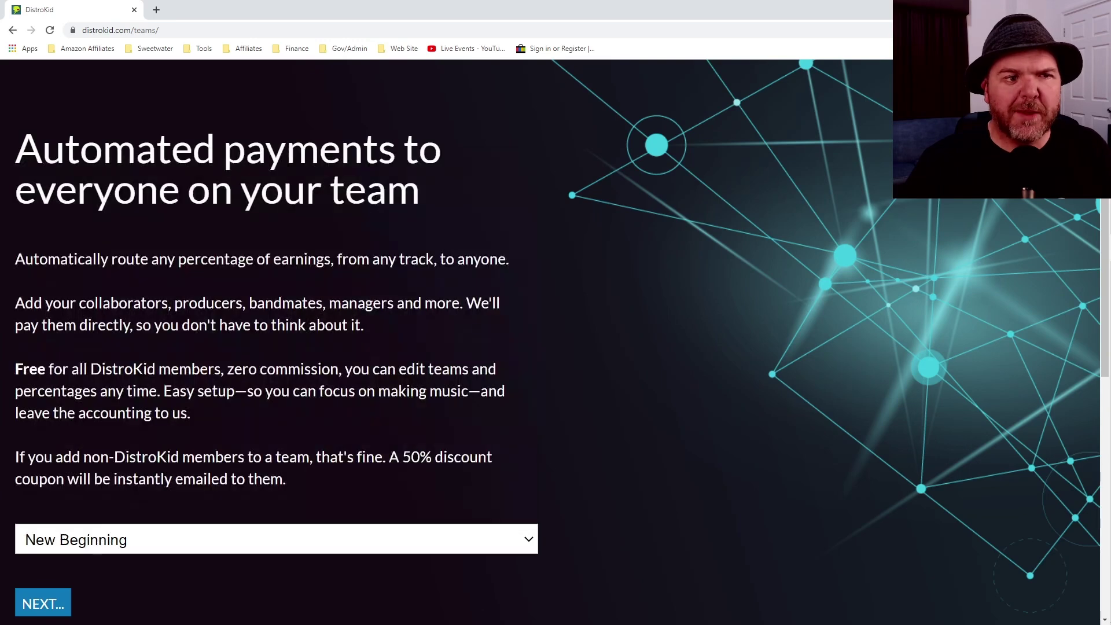
left_click(54, 605)
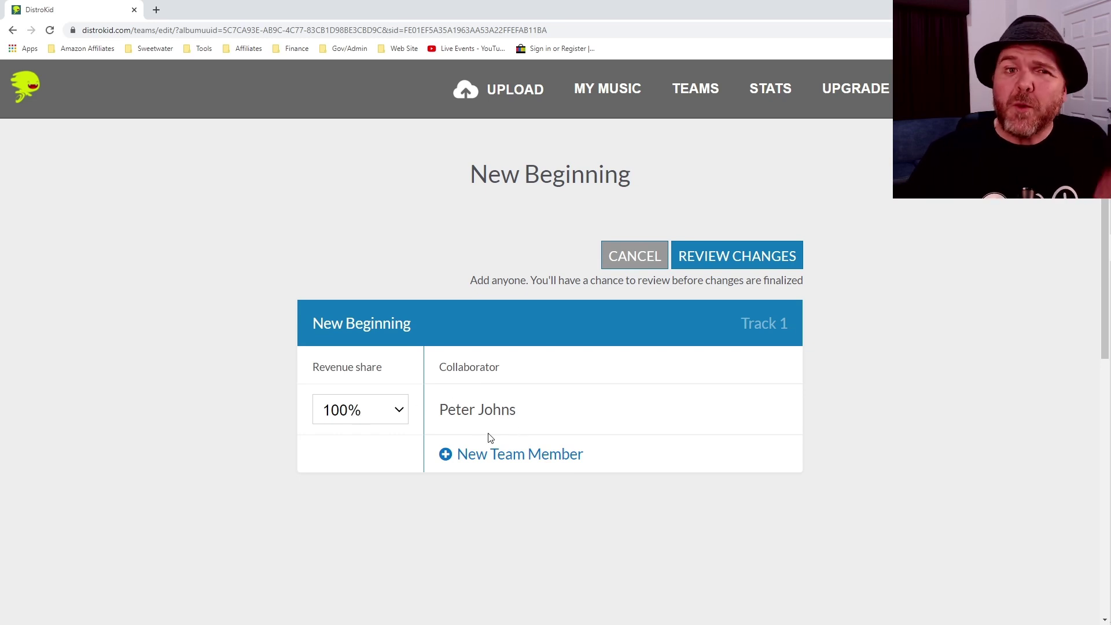
Add a second team row giving the existing collaborator 20%, then review the 80/20 split.
left_click(482, 459)
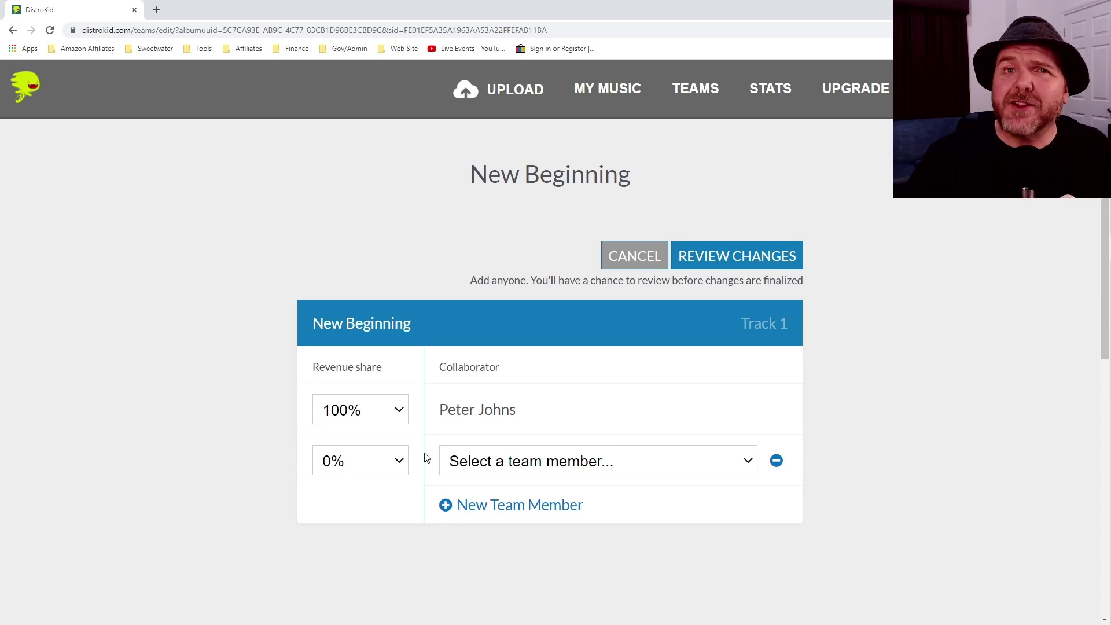
left_click(398, 462)
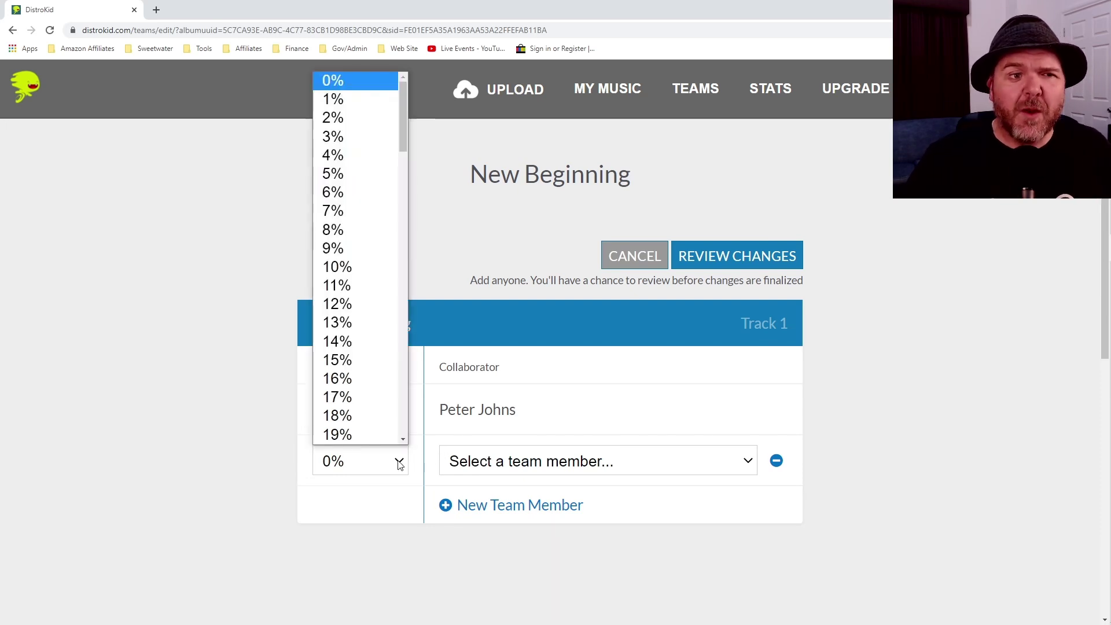
scroll(367, 174, "down", 2)
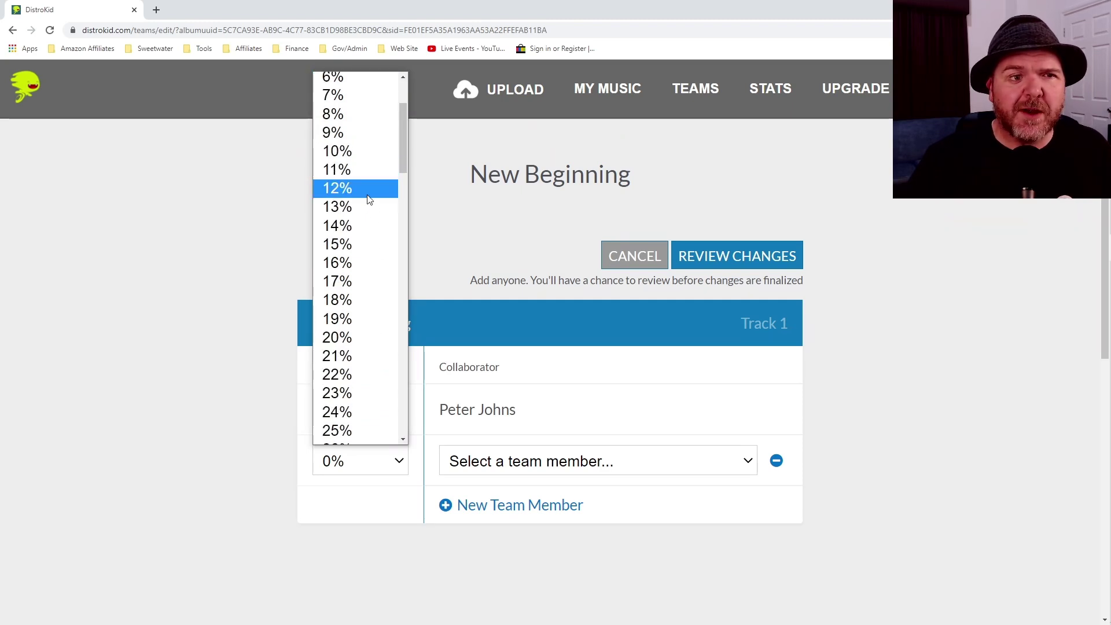
left_click(365, 341)
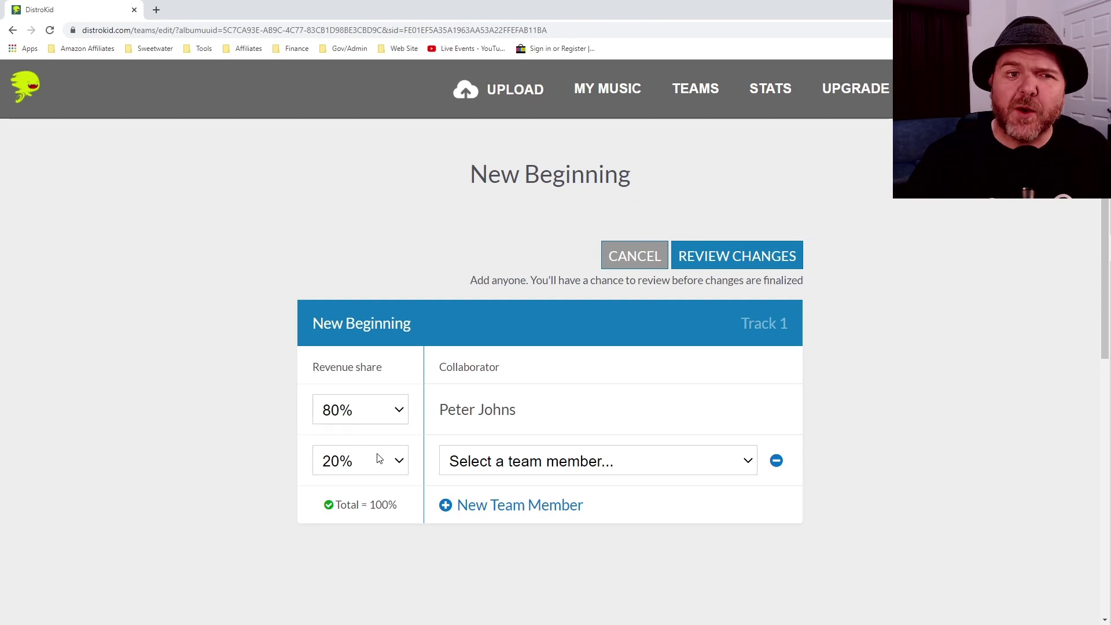
left_click(657, 468)
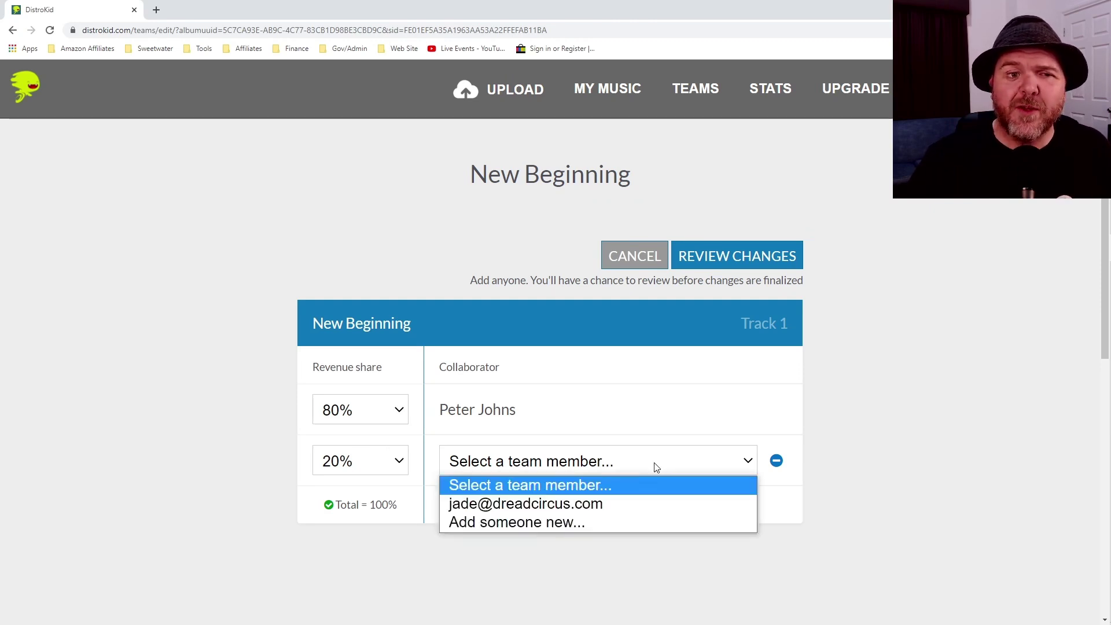
left_click(623, 512)
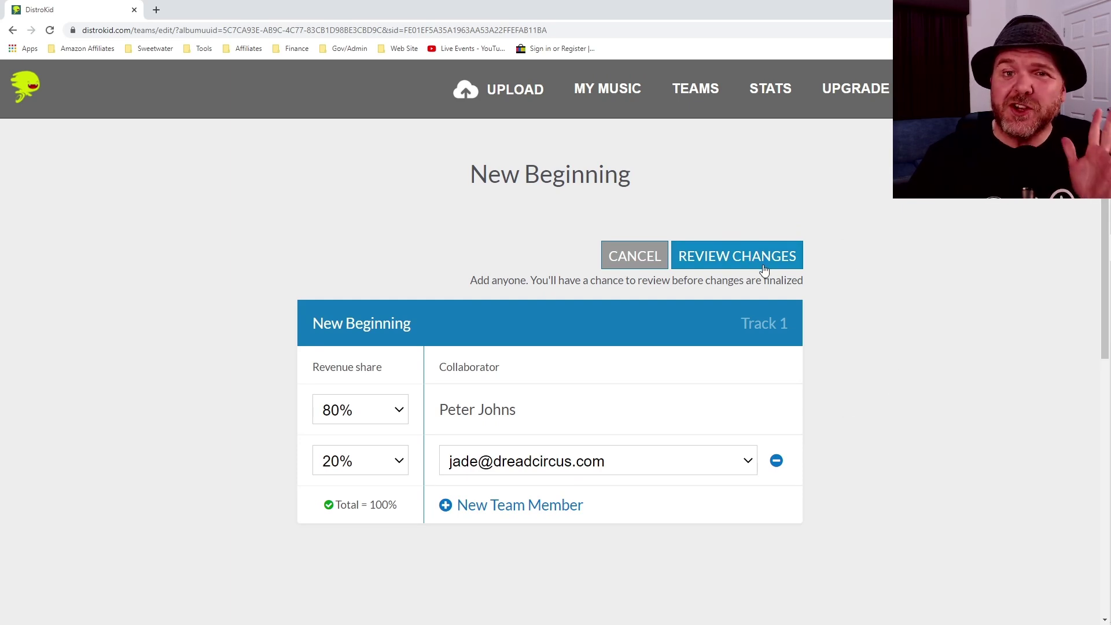
left_click(764, 270)
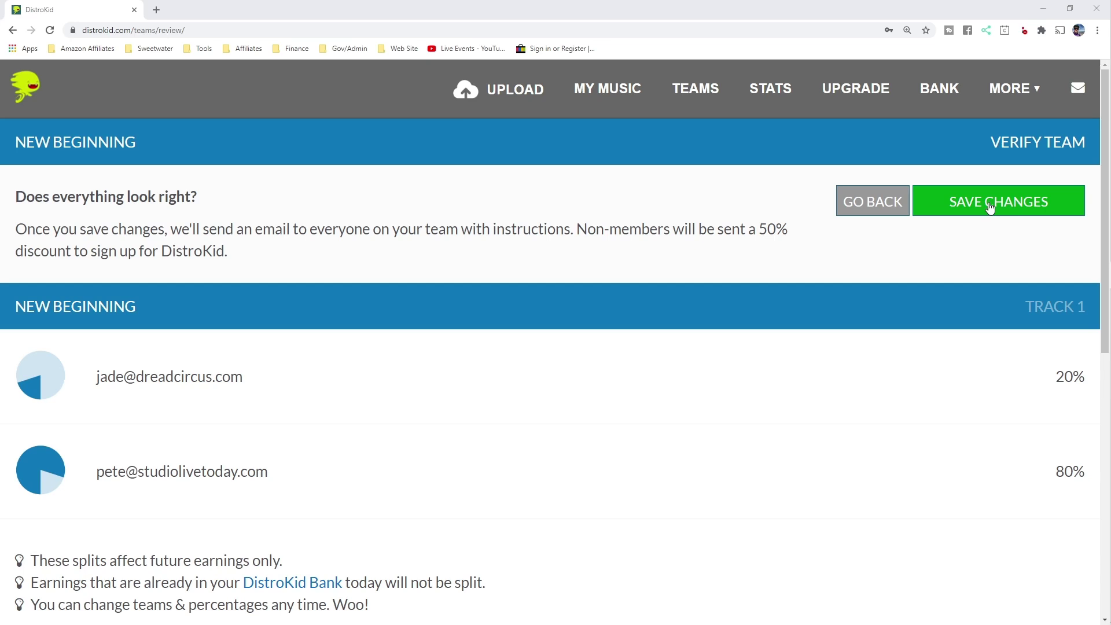
left_click(991, 208)
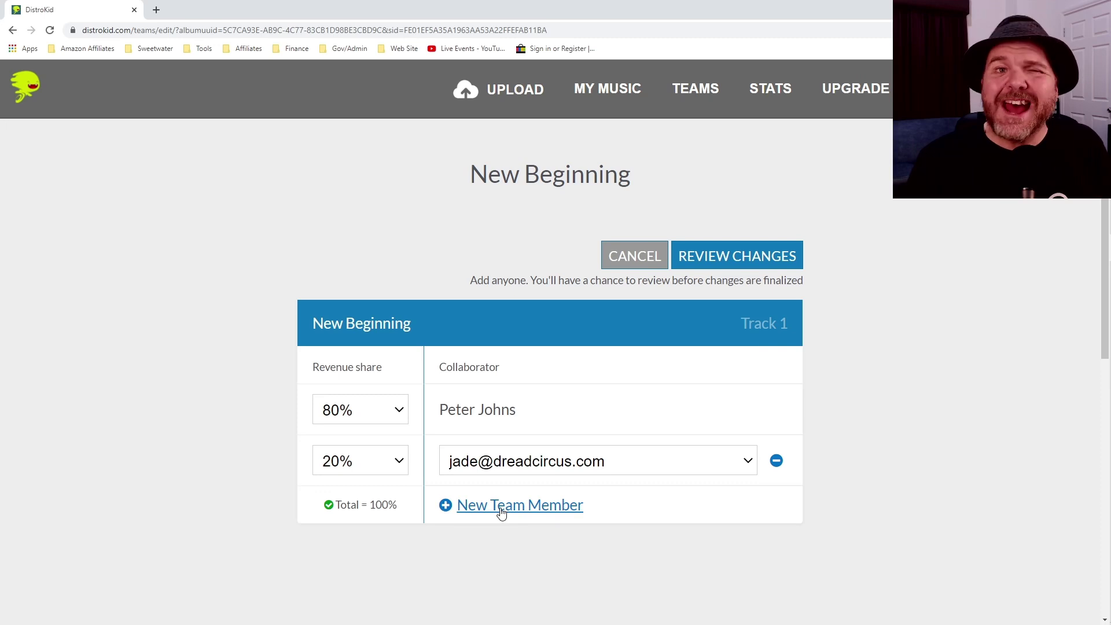
Add a third team row set to 'Add someone new...' to invite by e-mail.
left_click(501, 510)
left_click(540, 517)
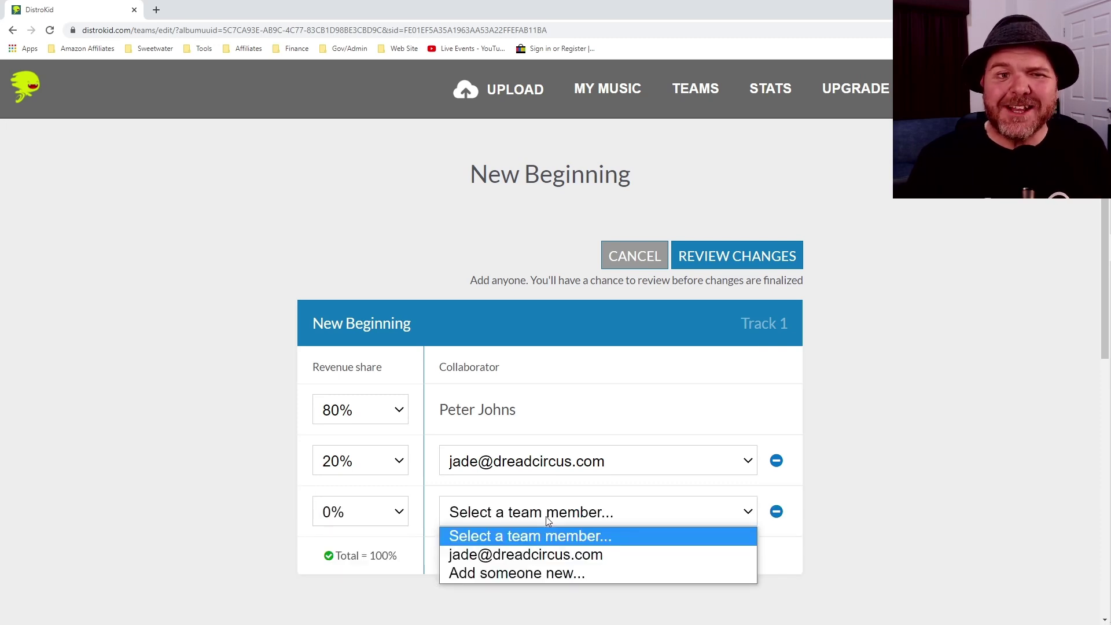
left_click(552, 573)
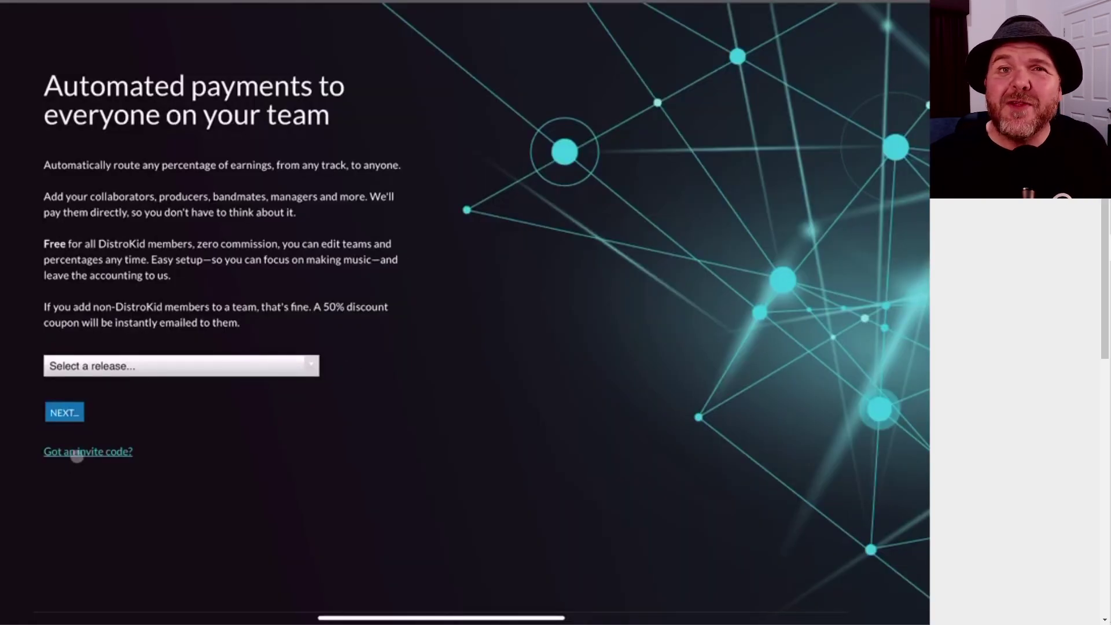
Paste the invite code to join the team, then go back to the releases dashboard.
left_click(77, 452)
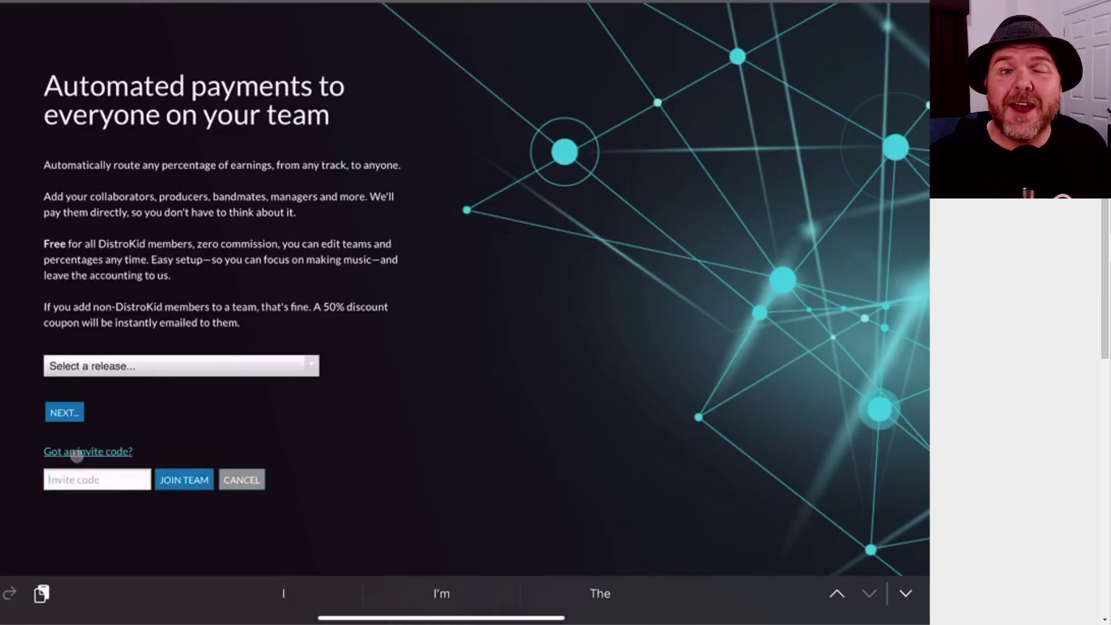
left_click(75, 479)
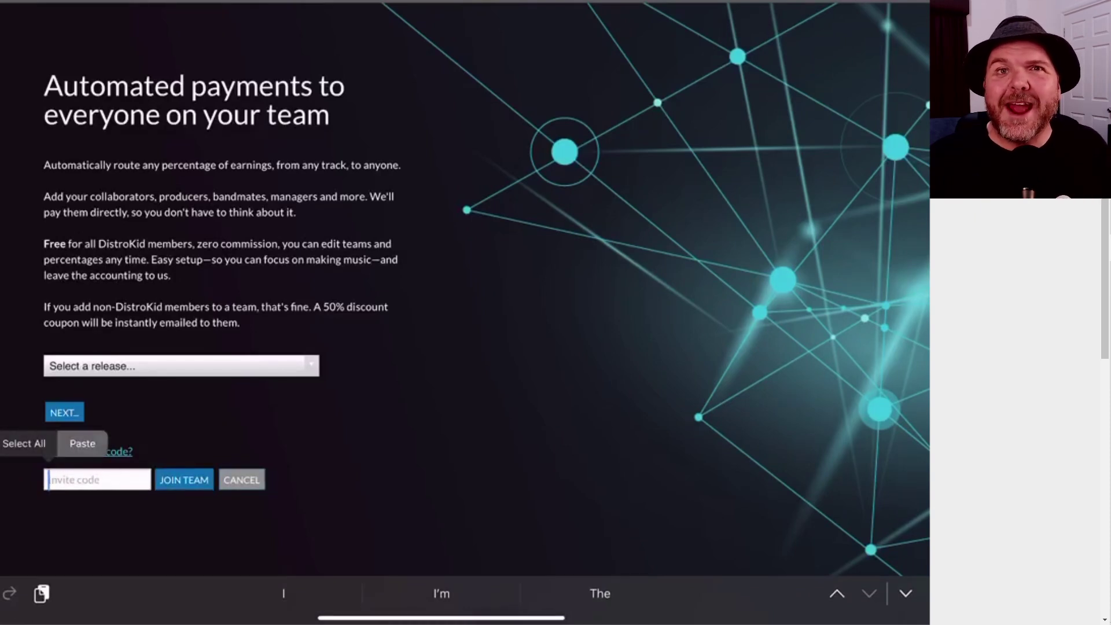
left_click(81, 443)
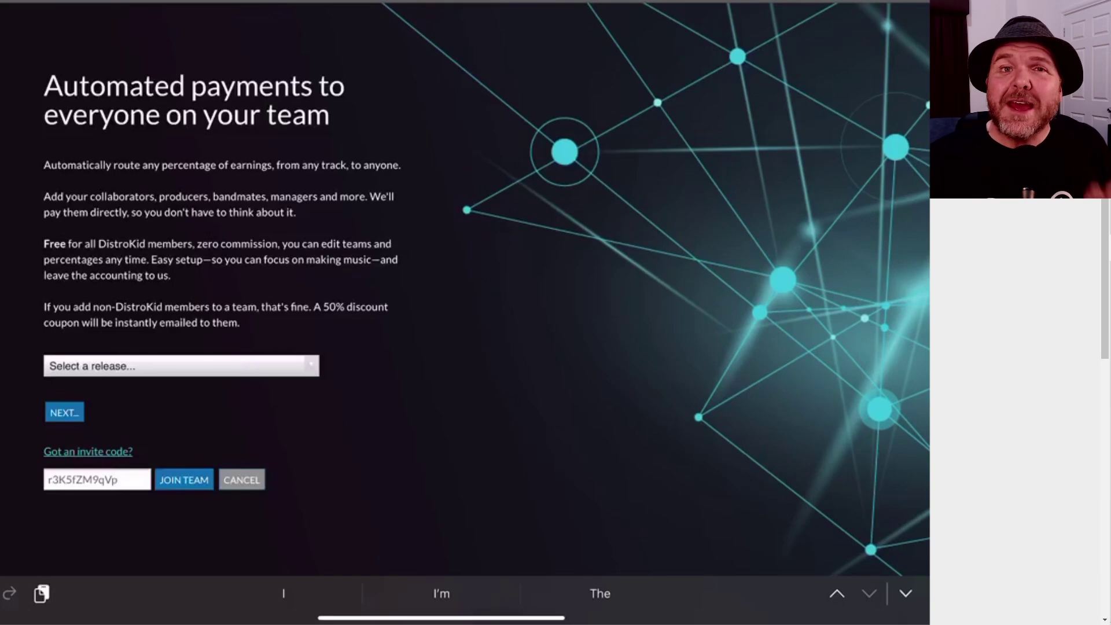
key("Return")
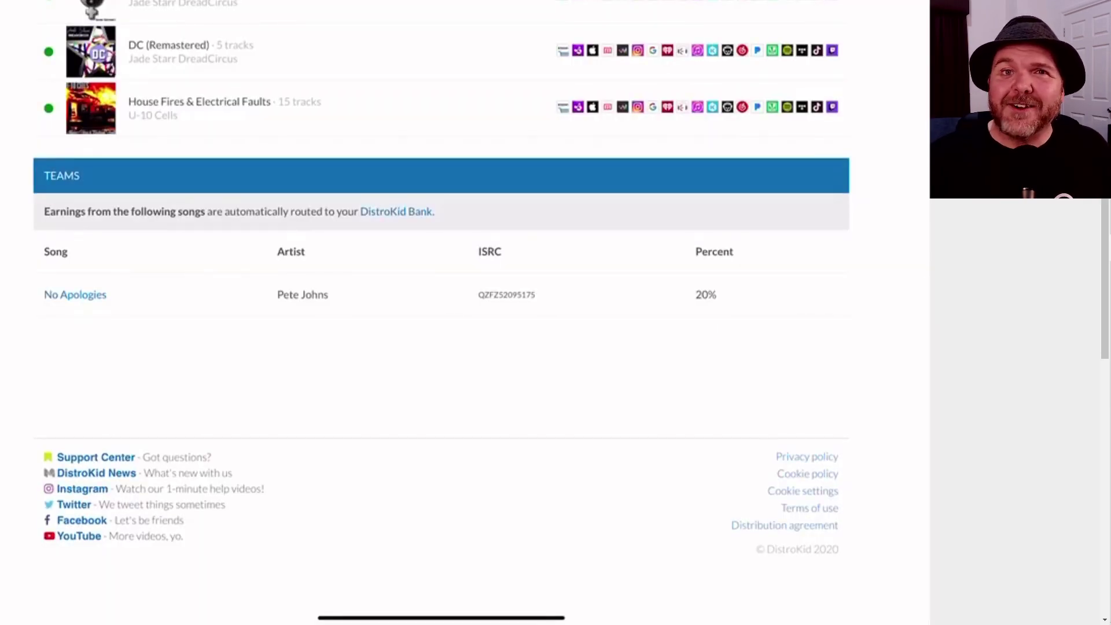
left_click(75, 294)
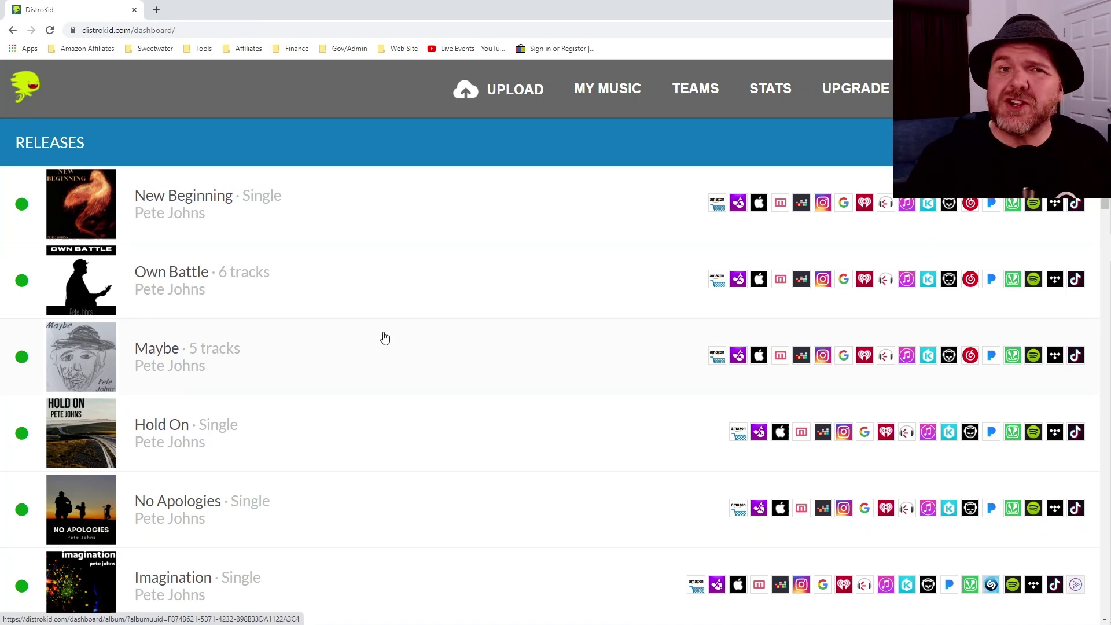
On the Teams page, select the release Maybe and continue to its team editor.
left_click(698, 93)
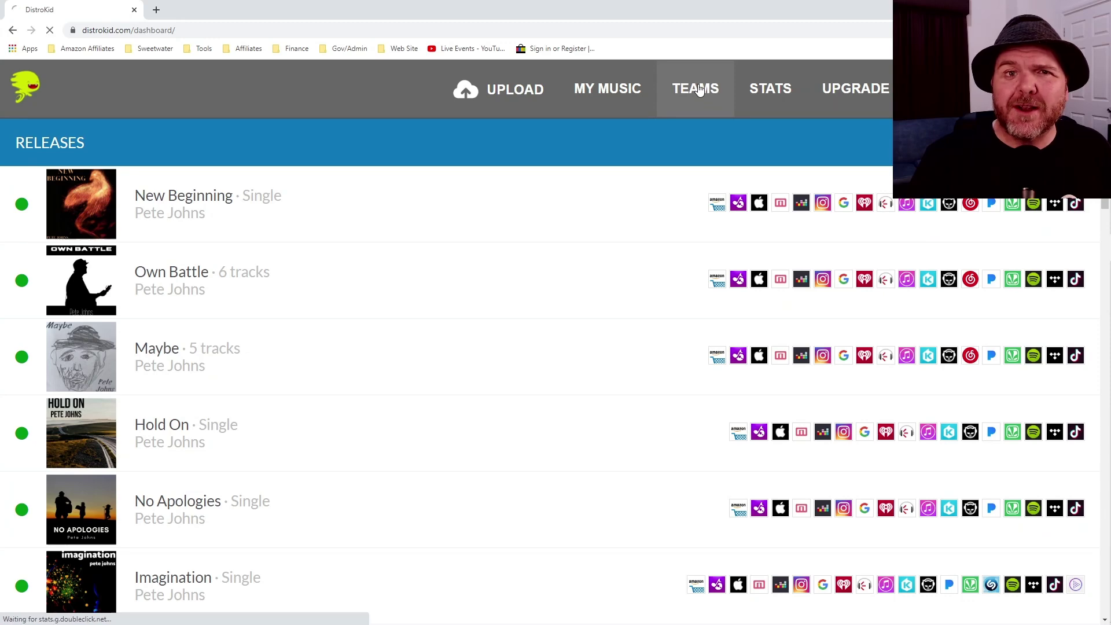
scroll(353, 319, "down", 4)
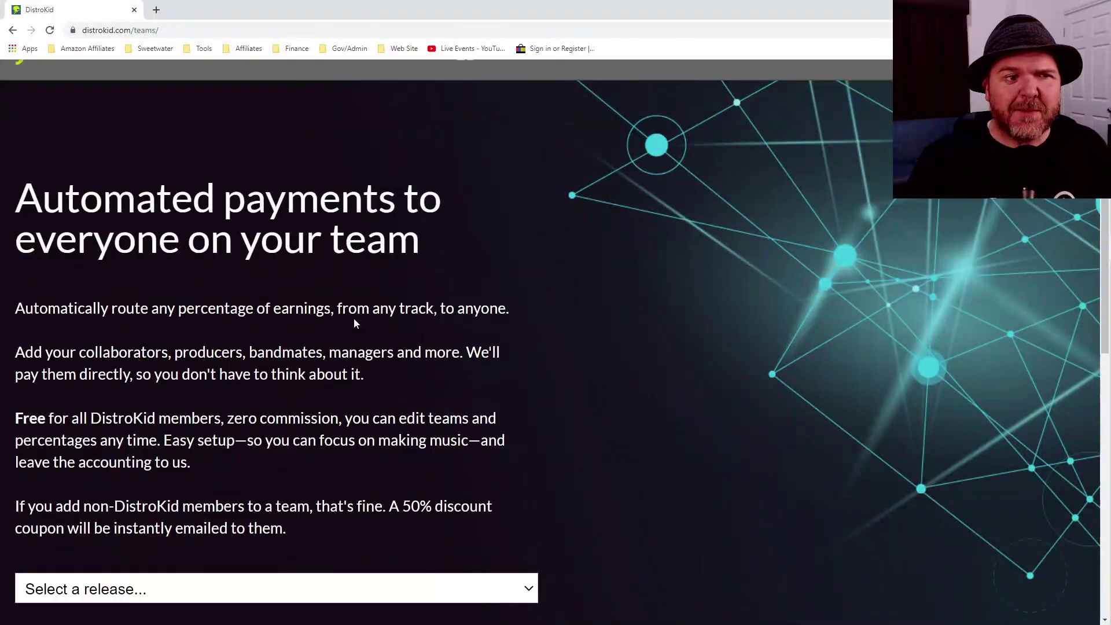
left_click(362, 407)
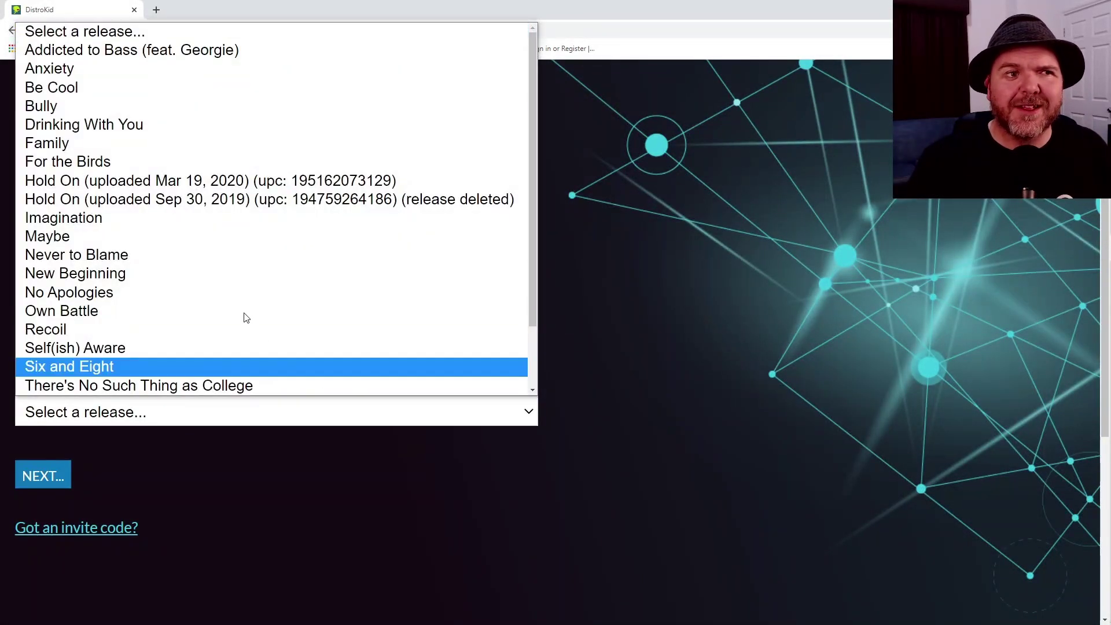
left_click(170, 236)
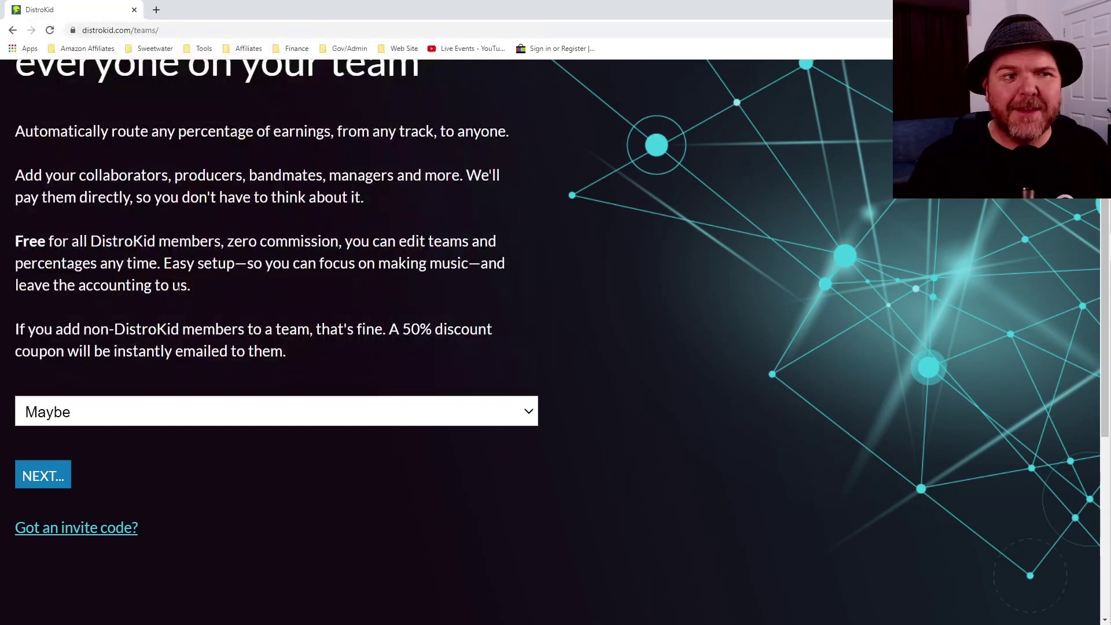
left_click(48, 476)
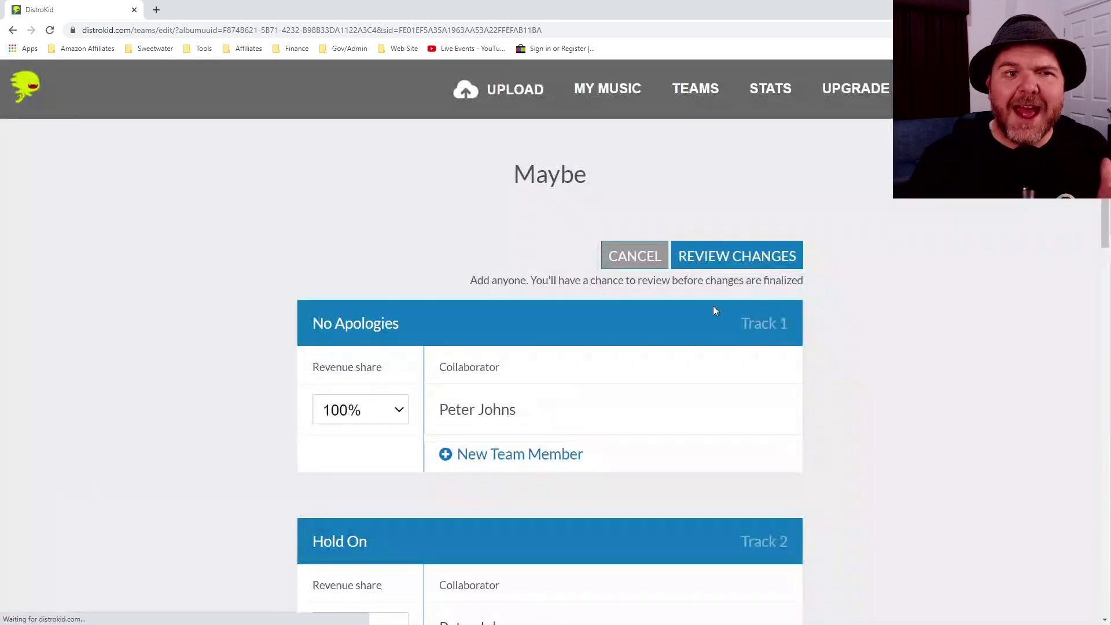
scroll(885, 249, "down", 1)
scroll(871, 250, "down", 4)
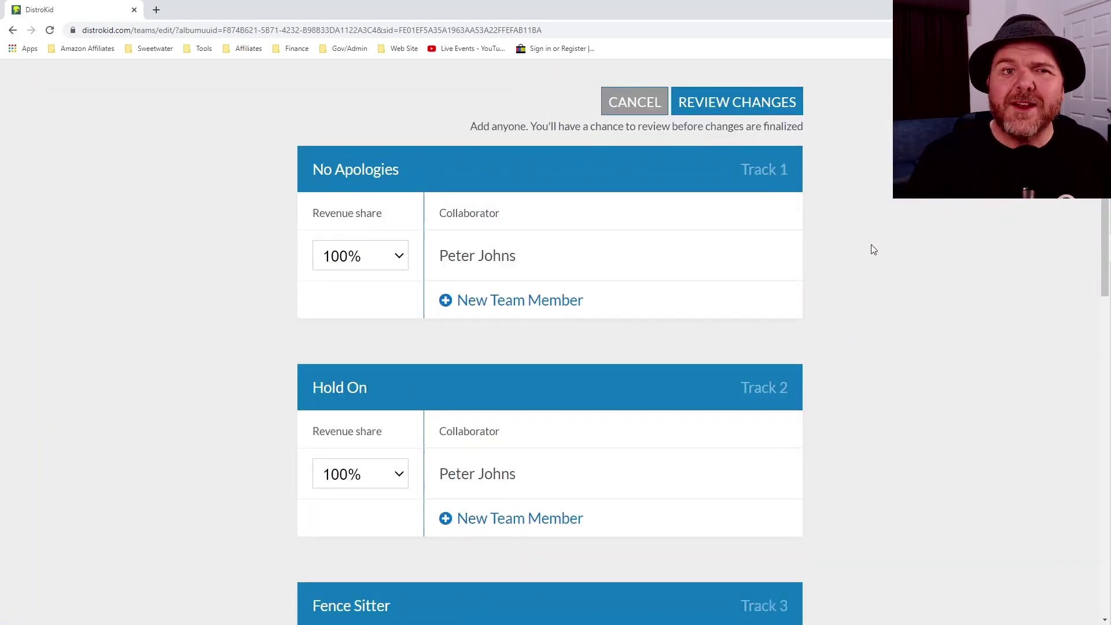
scroll(868, 246, "down", 6)
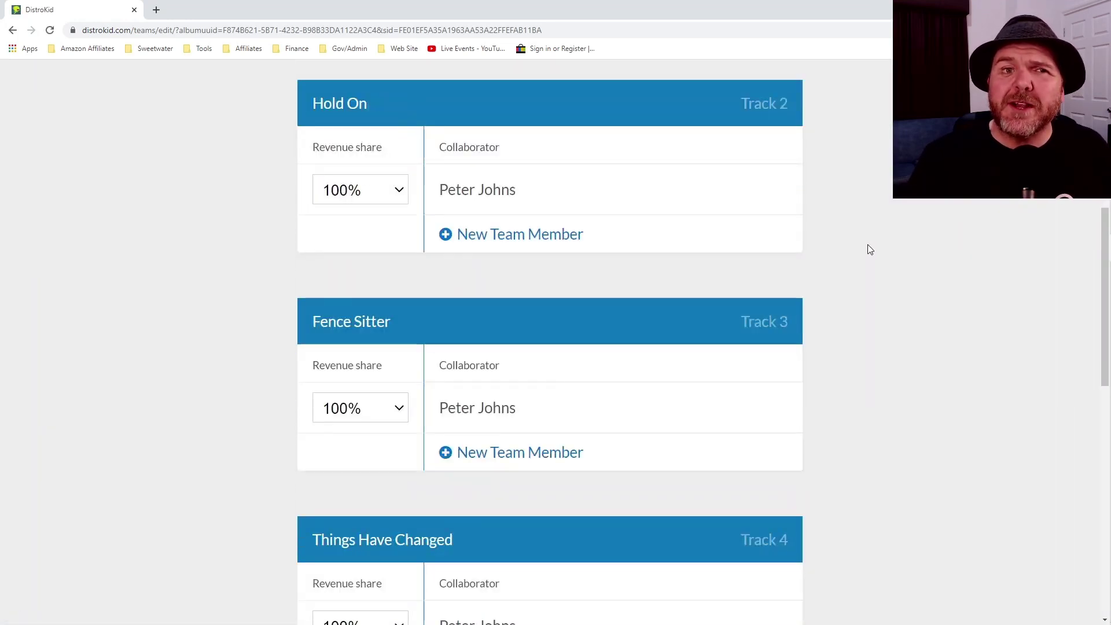
scroll(869, 248, "down", 4)
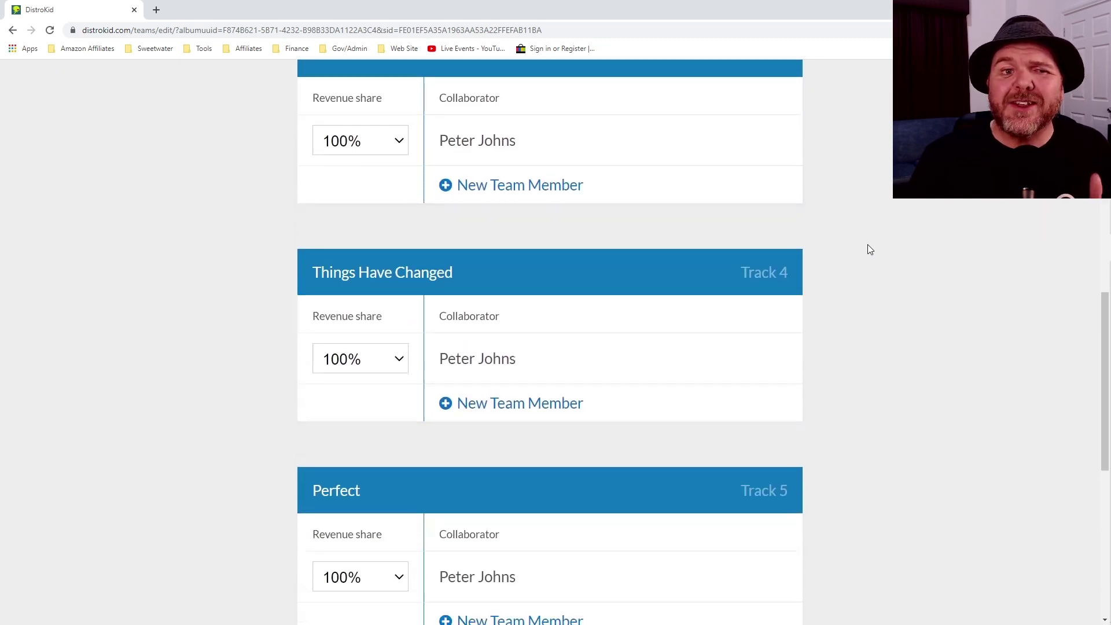
scroll(868, 249, "down", 2)
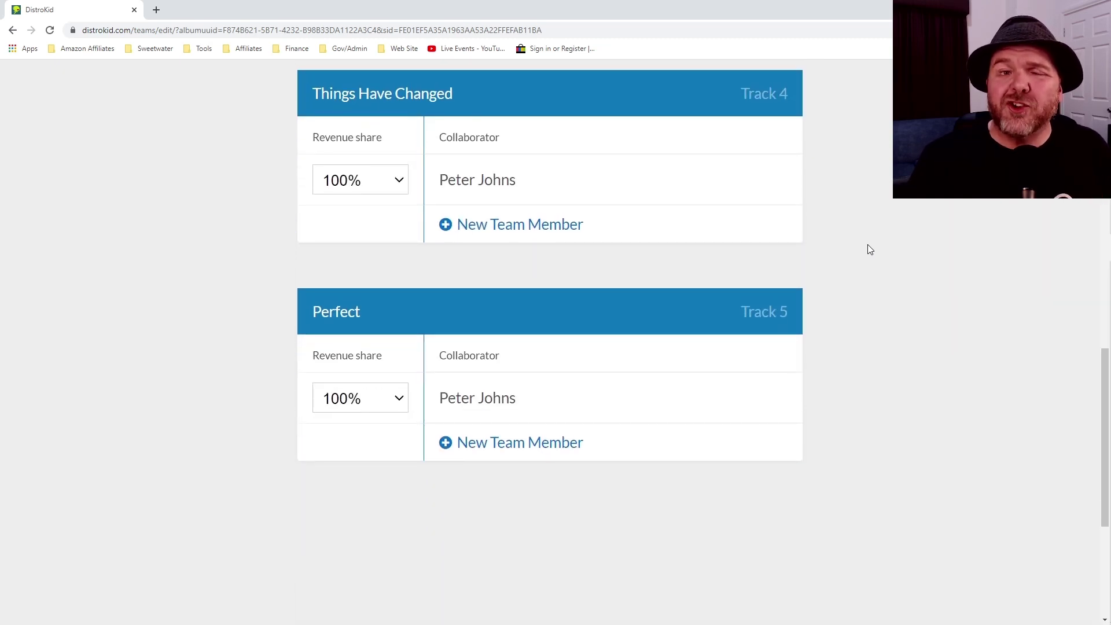
scroll(869, 248, "up", 2)
scroll(869, 249, "up", 3)
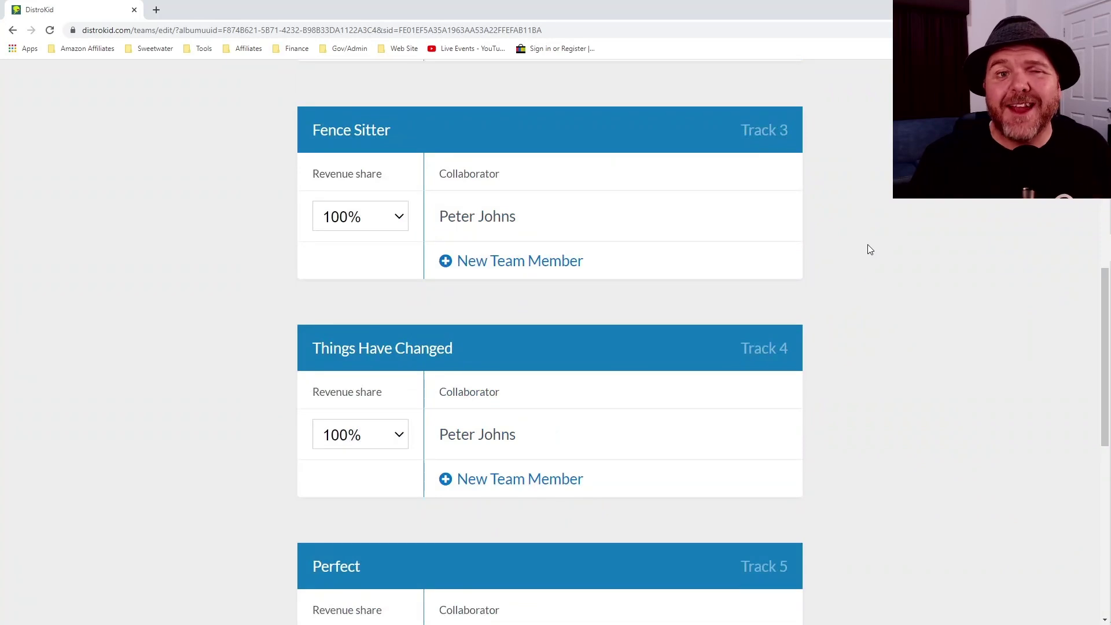
scroll(868, 249, "up", 3)
scroll(868, 248, "up", 6)
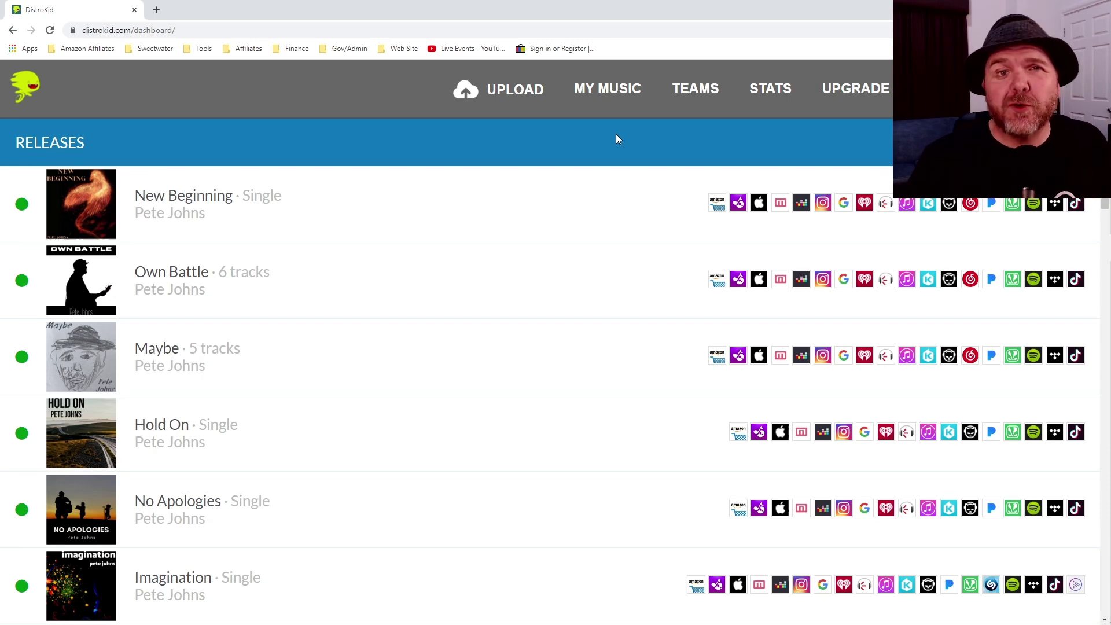
Open the New Beginning release and scroll down to its two-member Team section.
left_click(181, 205)
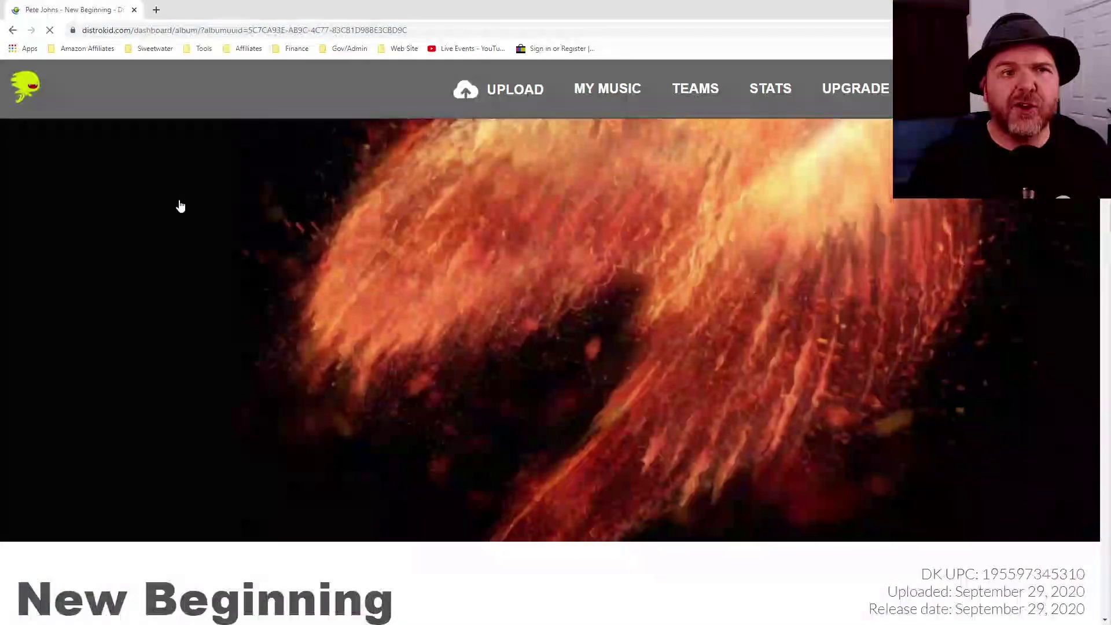
scroll(474, 253, "down", 6)
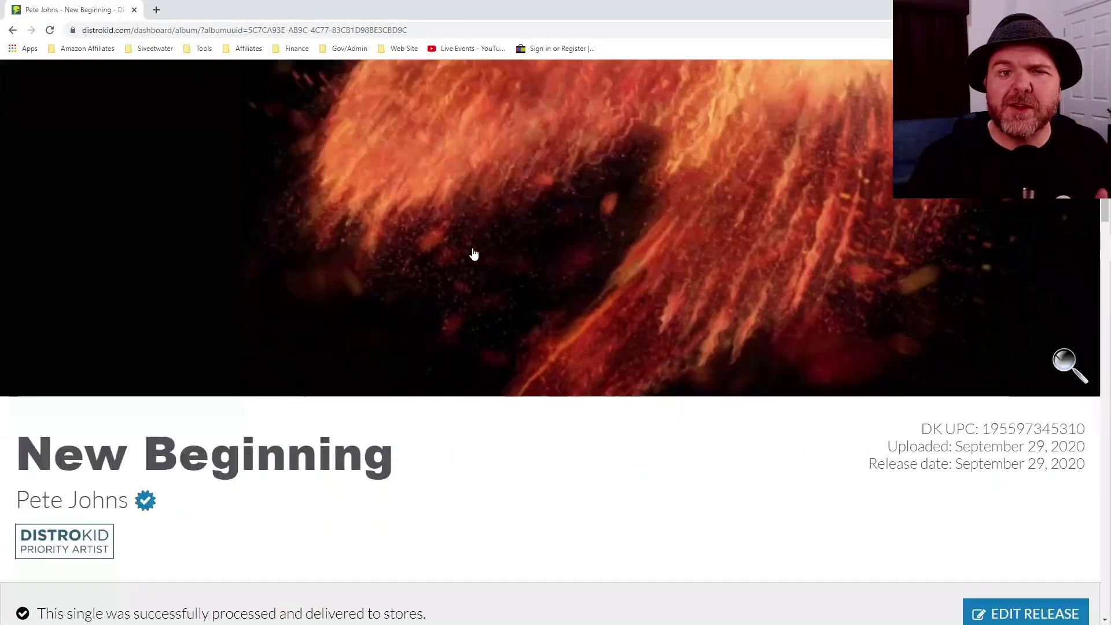
scroll(473, 253, "down", 4)
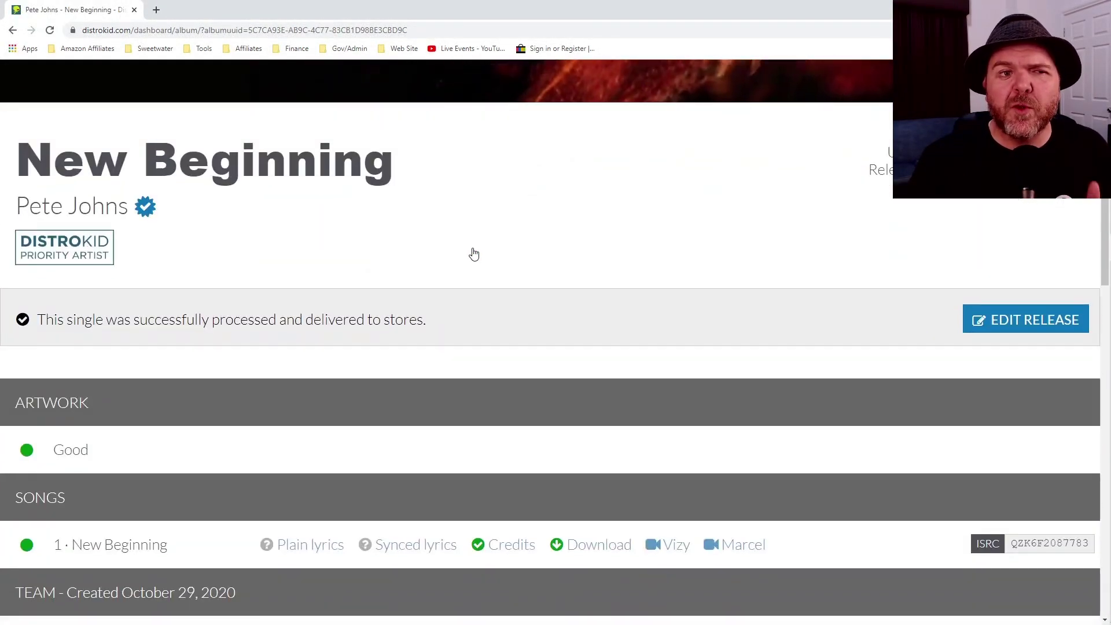
scroll(473, 253, "down", 2)
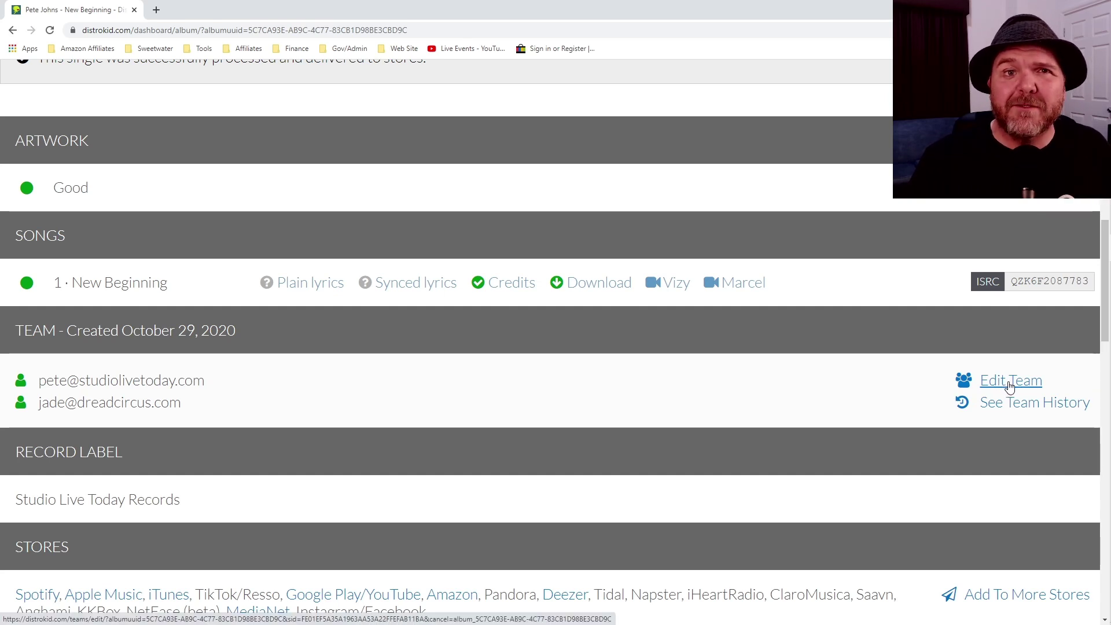
Change the collaborator's share to 25% (owner 75%), then review, save and confirm the password.
left_click(1010, 382)
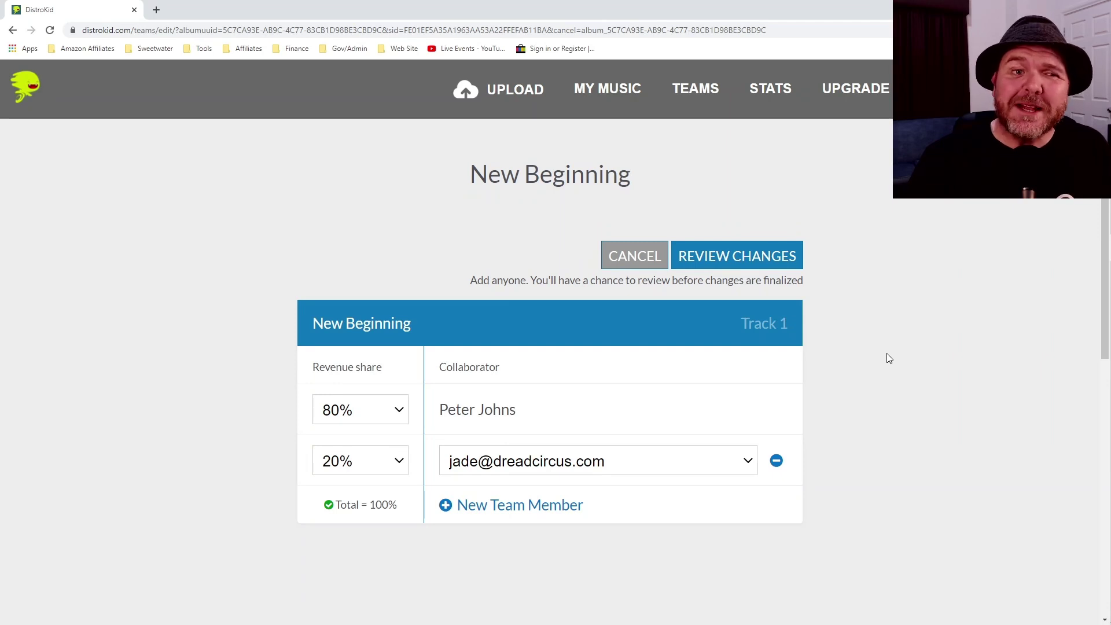
left_click(401, 463)
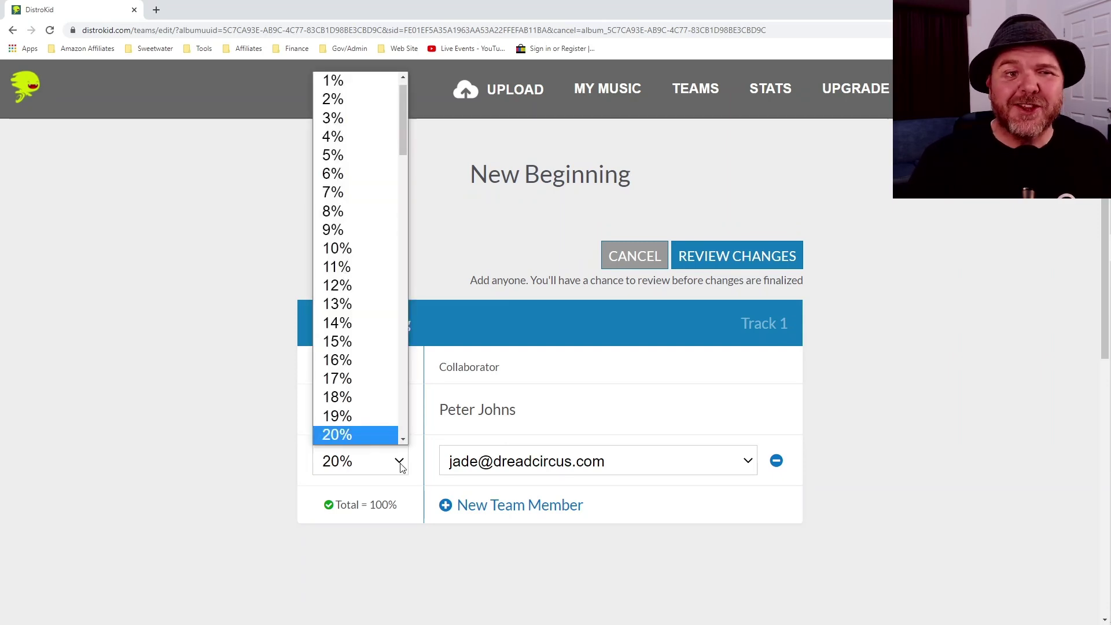
scroll(359, 384, "down", 3)
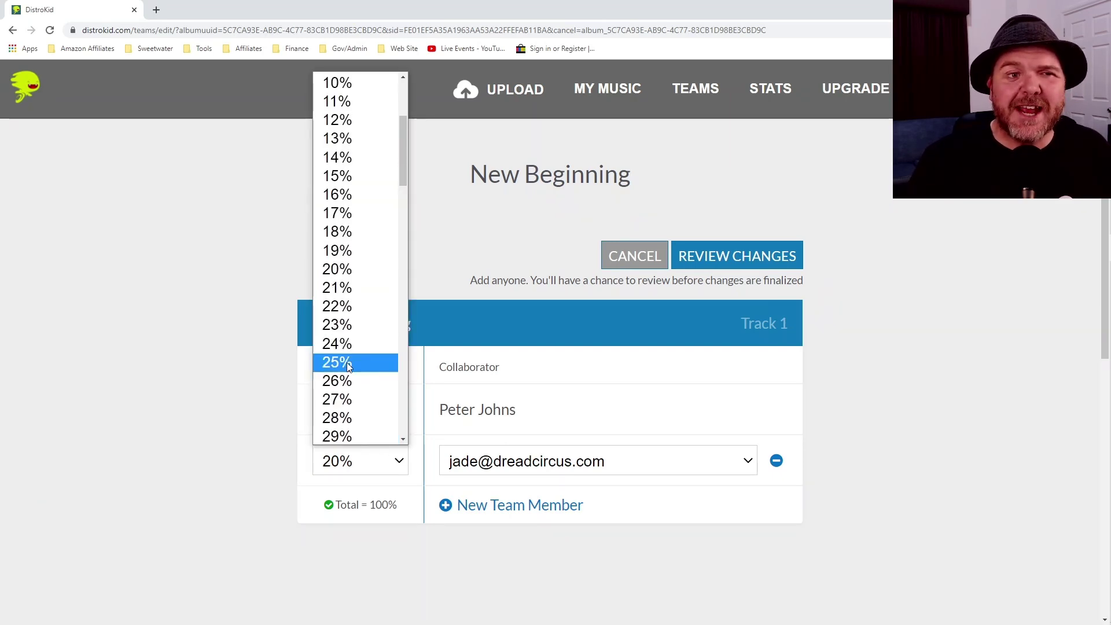
left_click(346, 363)
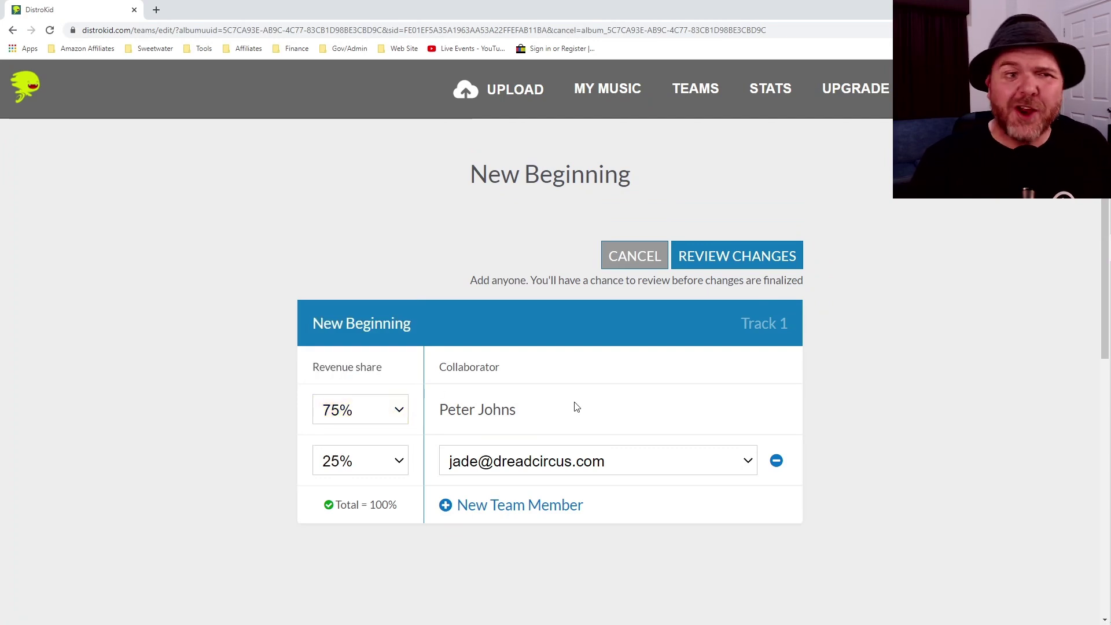
left_click(740, 255)
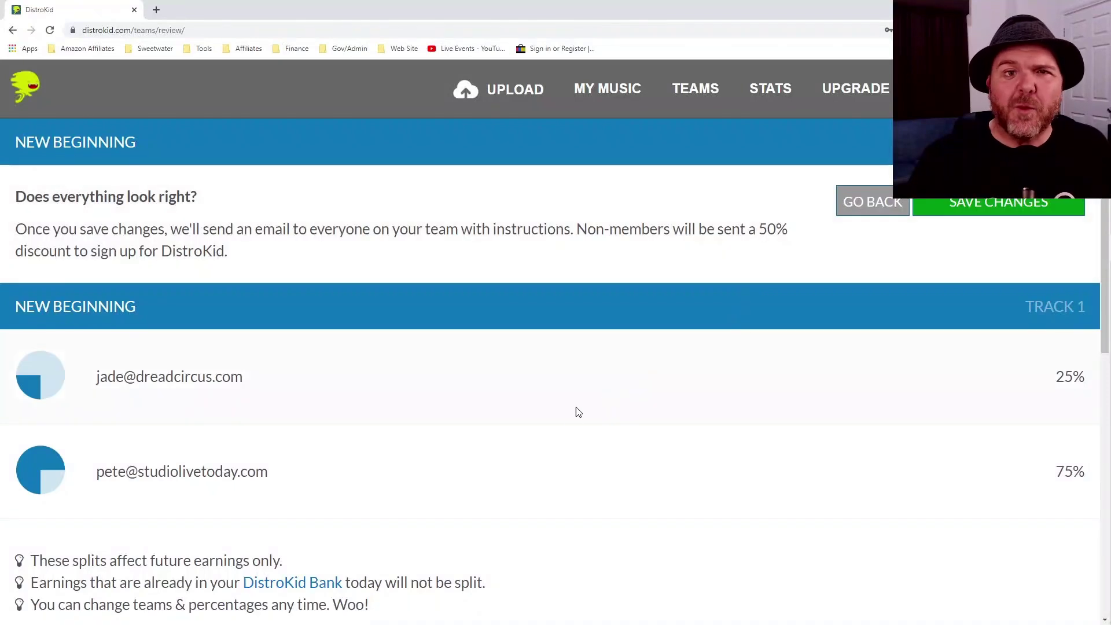
left_click(989, 208)
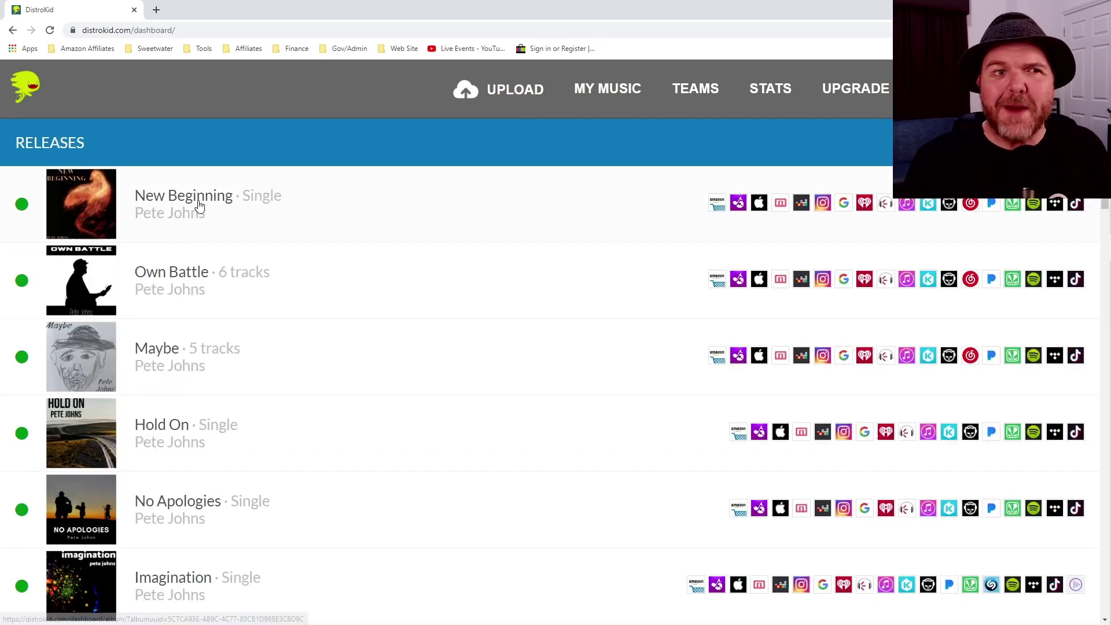
left_click(199, 206)
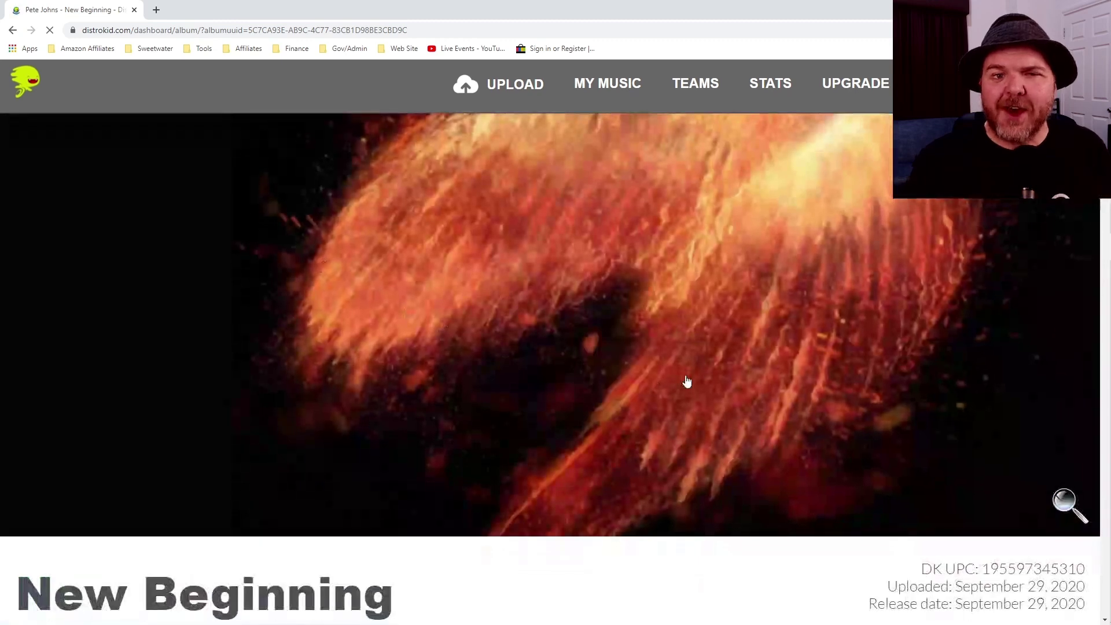
scroll(597, 316, "down", 4)
scroll(597, 316, "down", 8)
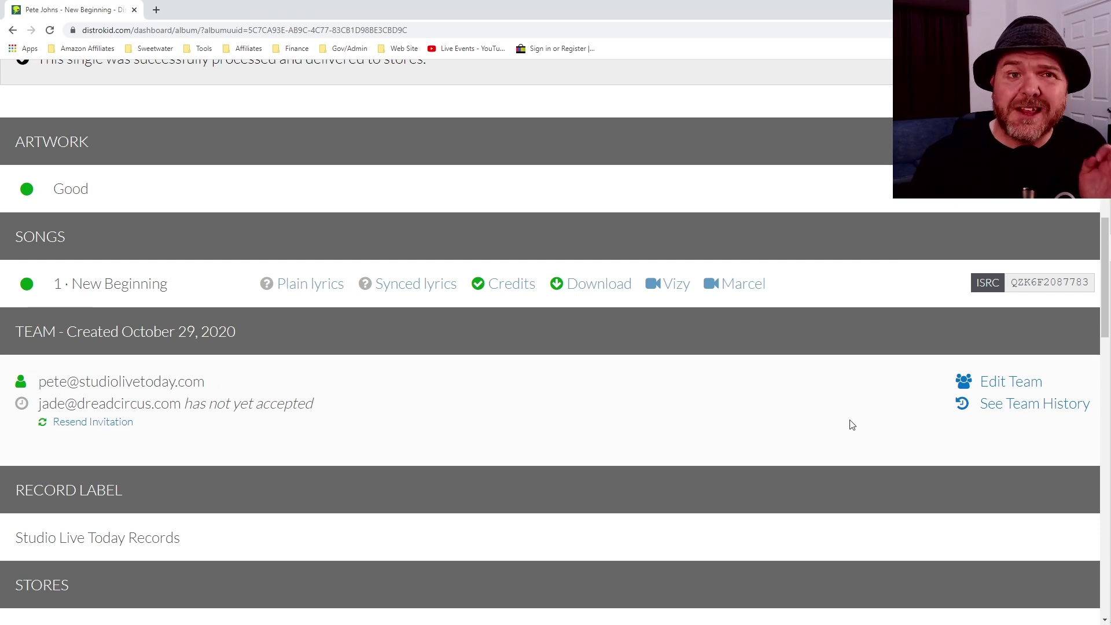
Open New Beginning's team history and check the newest split's 'Invitation not yet accepted' status.
left_click(1010, 405)
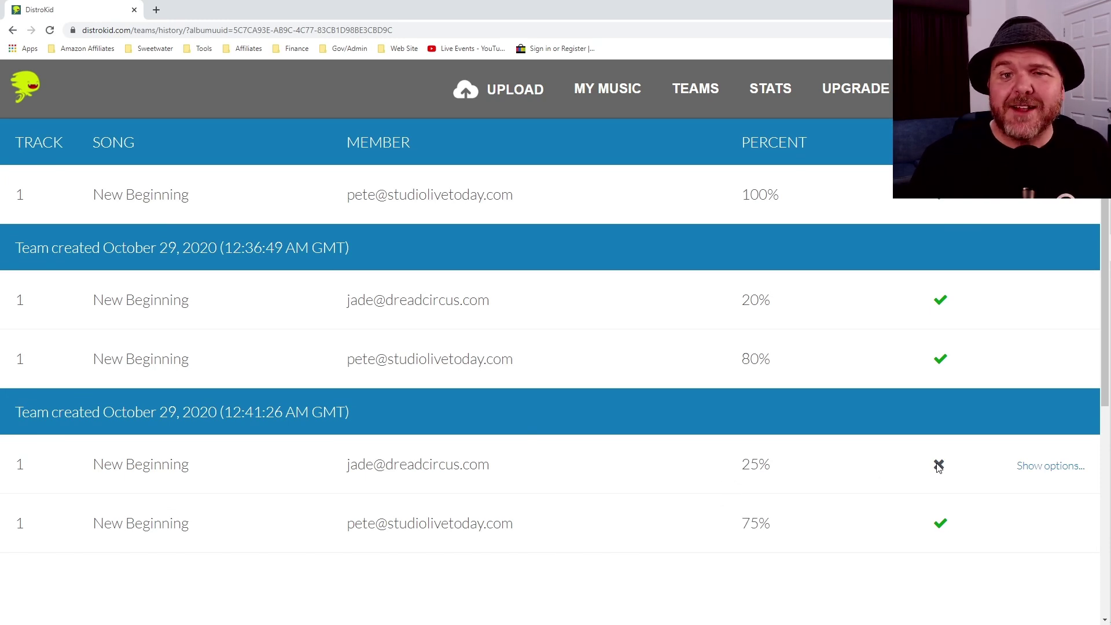
mouse_move(942, 467)
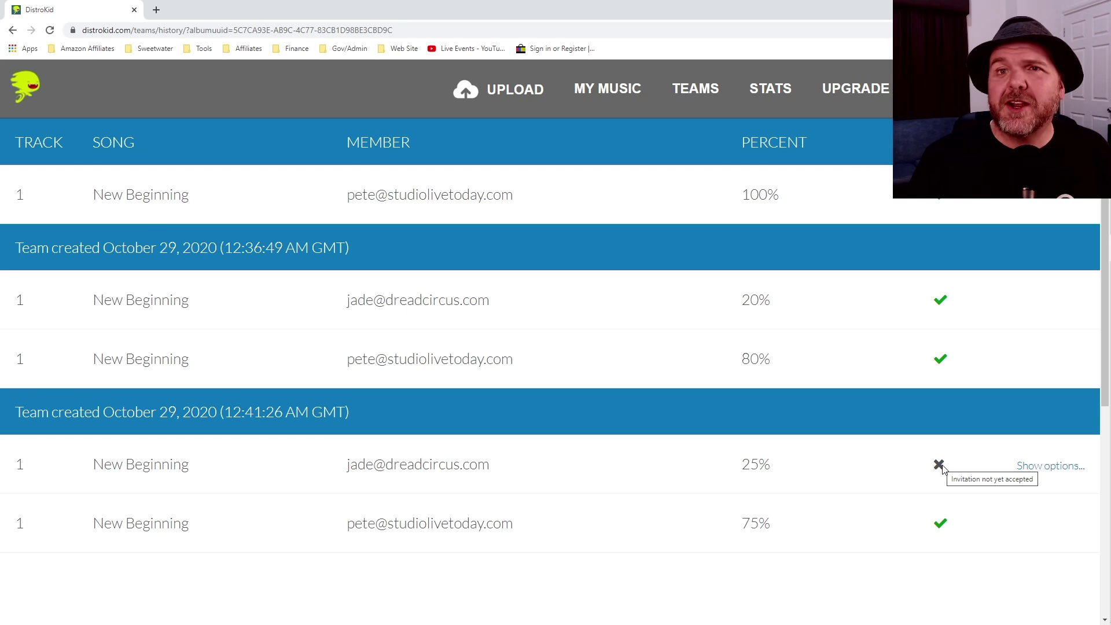